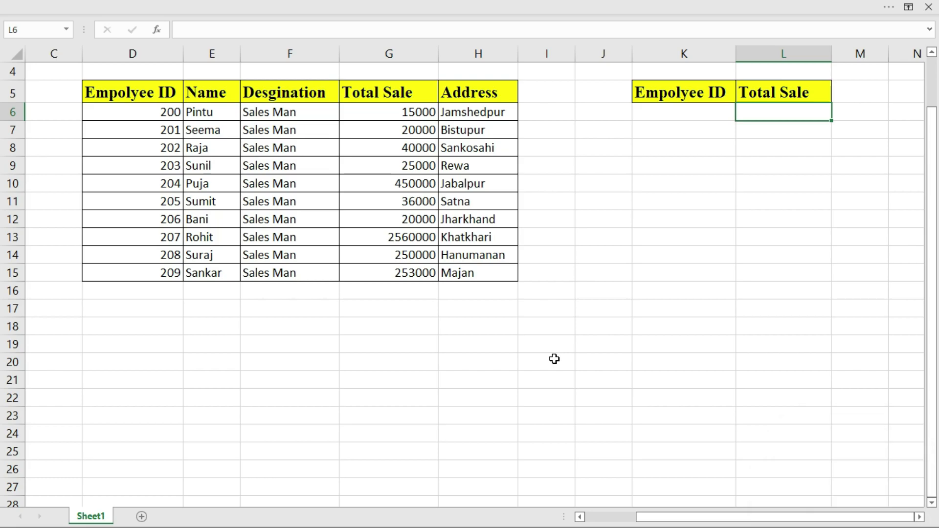
- Highlight the Employee ID column and the Total Sale values, then clear the selection
click(613, 325)
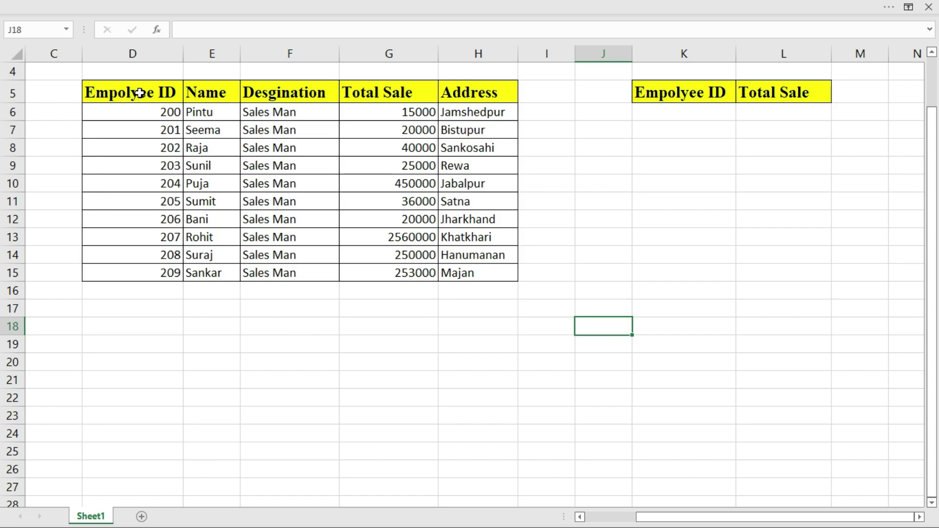
drag(138, 92, 143, 268)
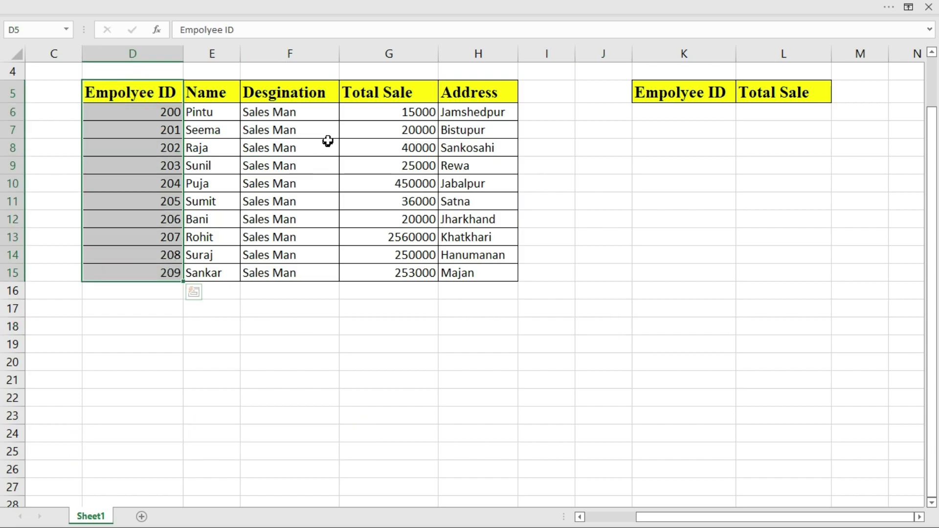
drag(395, 88, 434, 272)
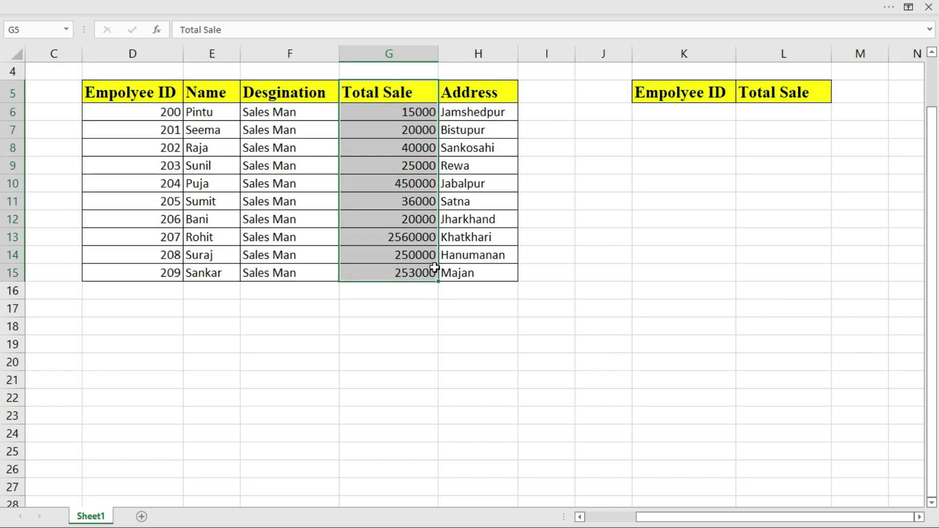
click(564, 256)
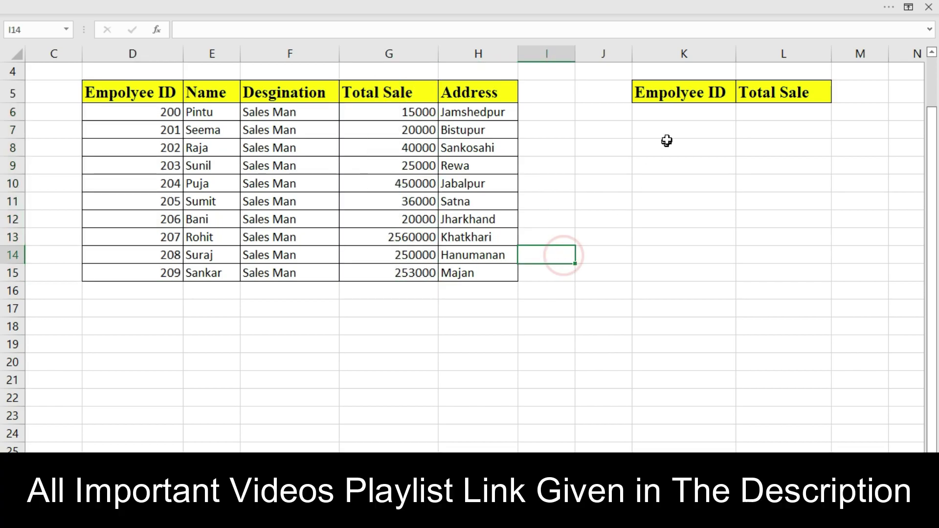
- Begin the formula =XLOOKUP(K6, in L6, using K6 as the lookup value
click(678, 117)
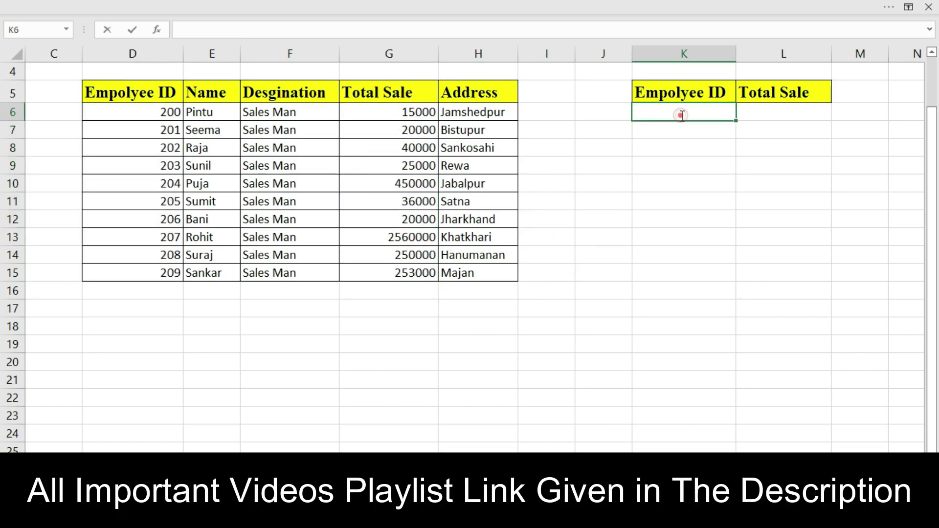
click(782, 113)
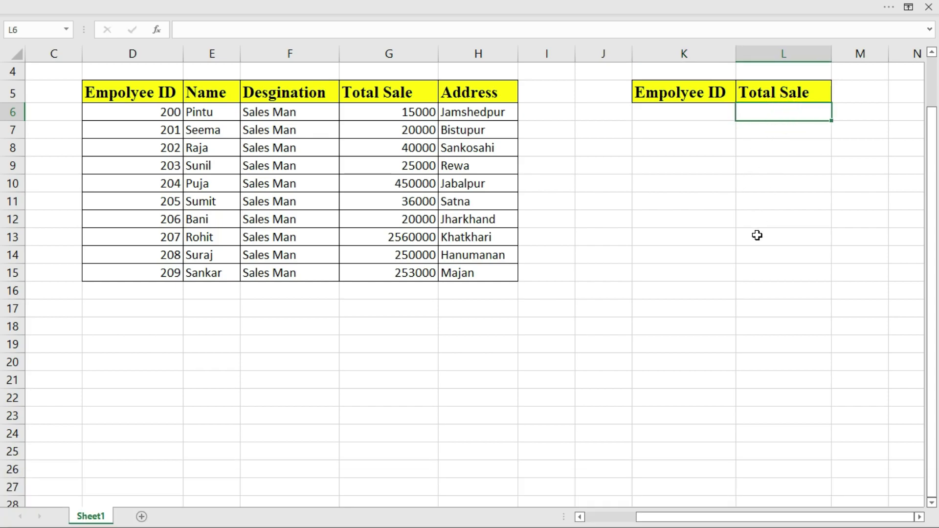
text(=)
text(xl)
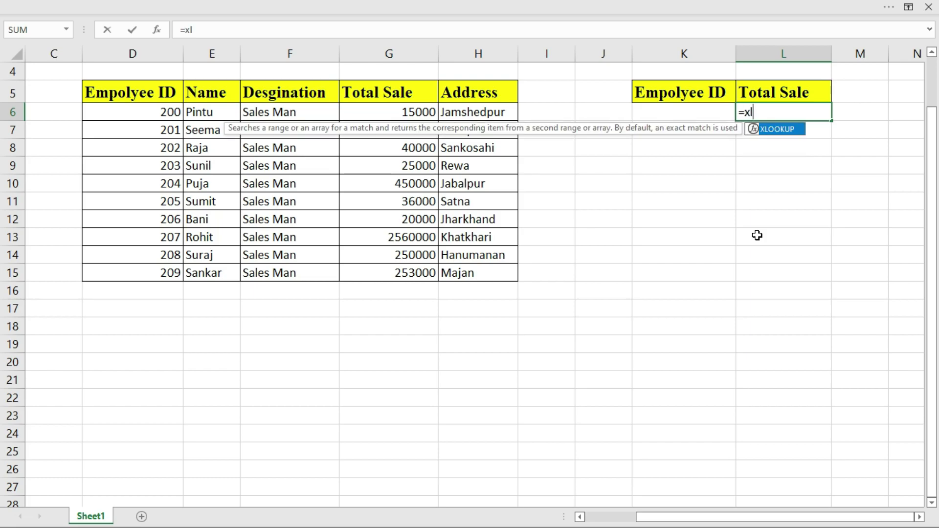
double_click(778, 129)
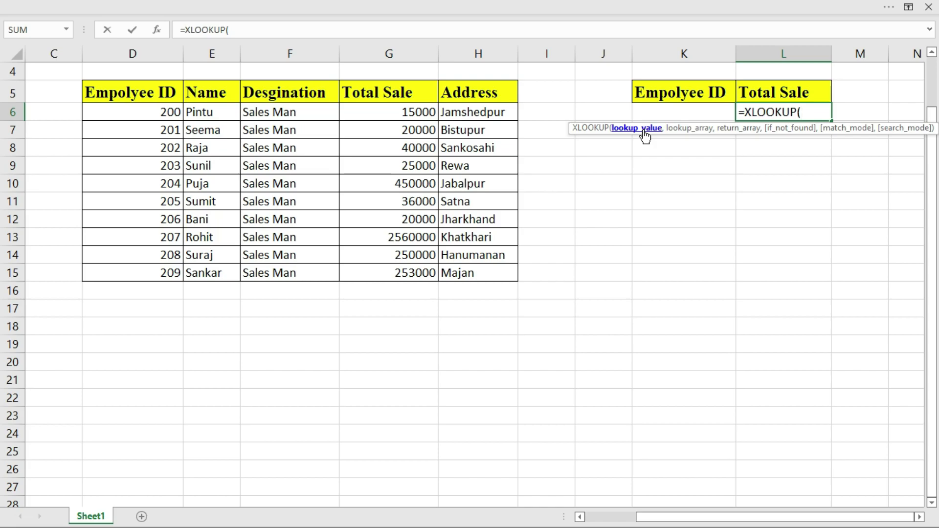
click(675, 112)
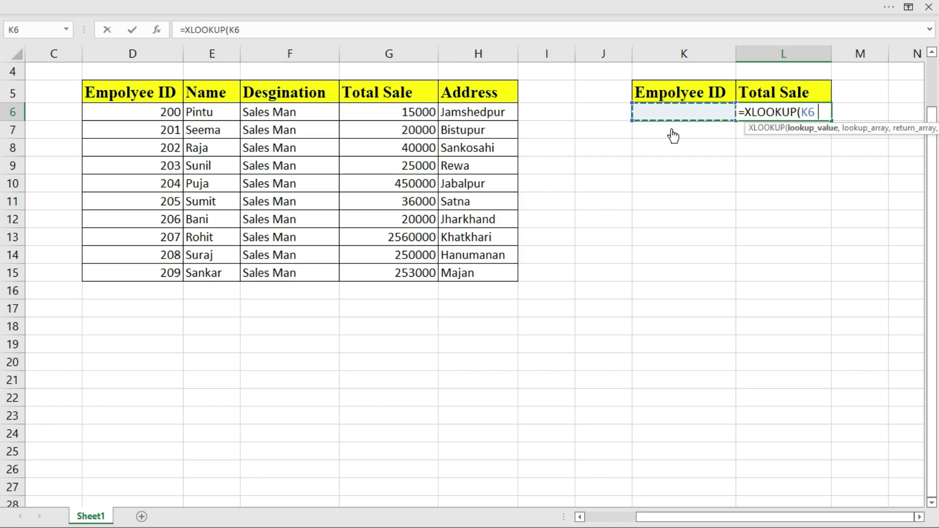
text(,)
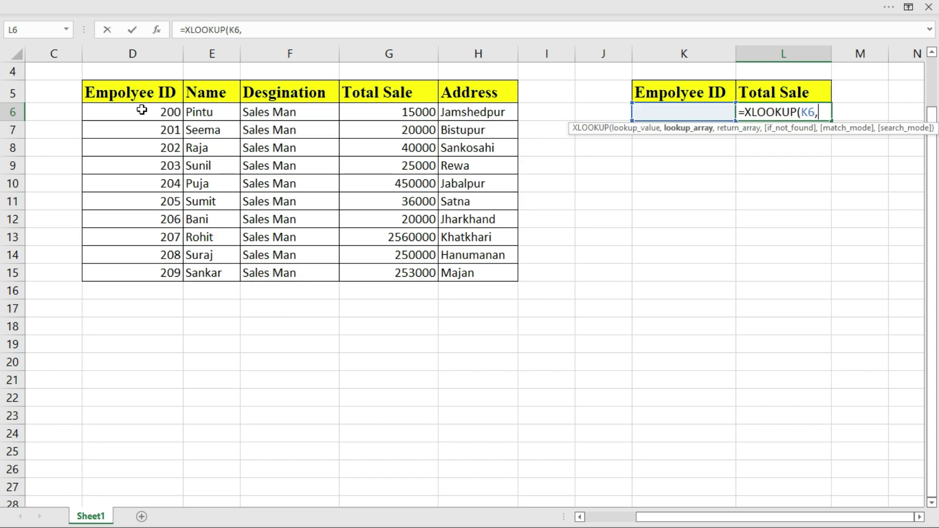
- Complete L6 as =XLOOKUP(K6,D6:D15,G6:G15) and commit it, showing #N/A for now
drag(142, 110, 141, 274)
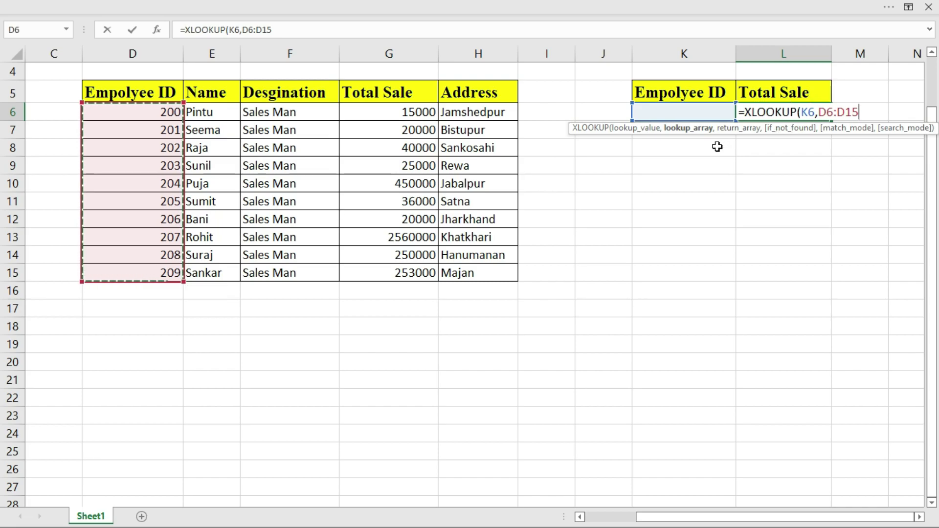
text(,)
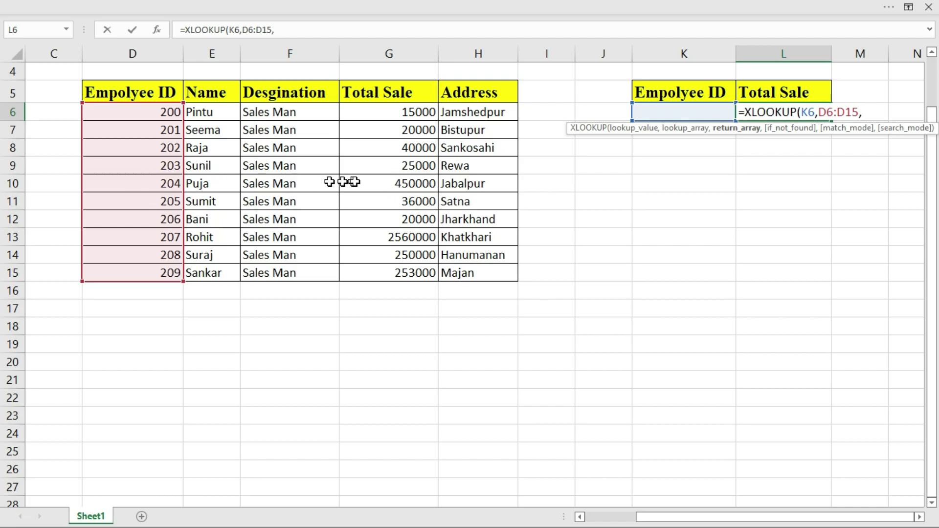
drag(398, 112, 415, 273)
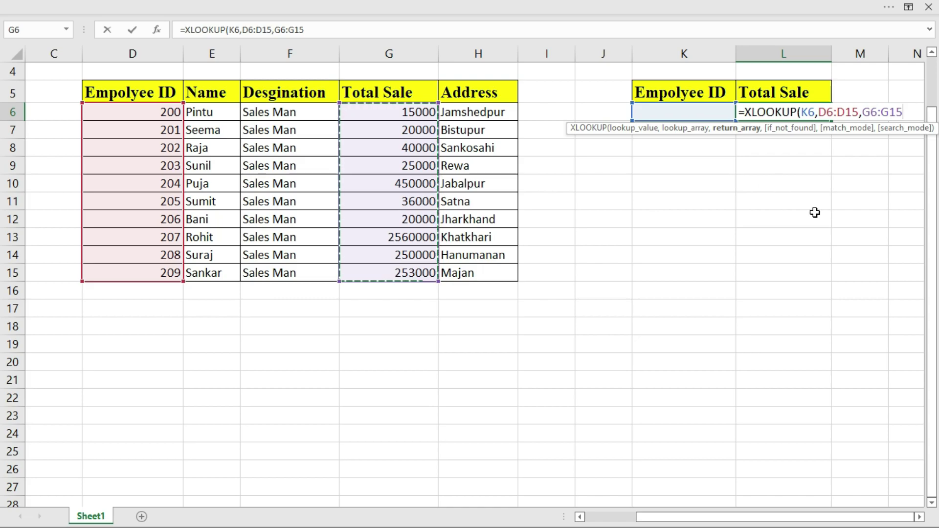
text(0)
key(BackSpace)
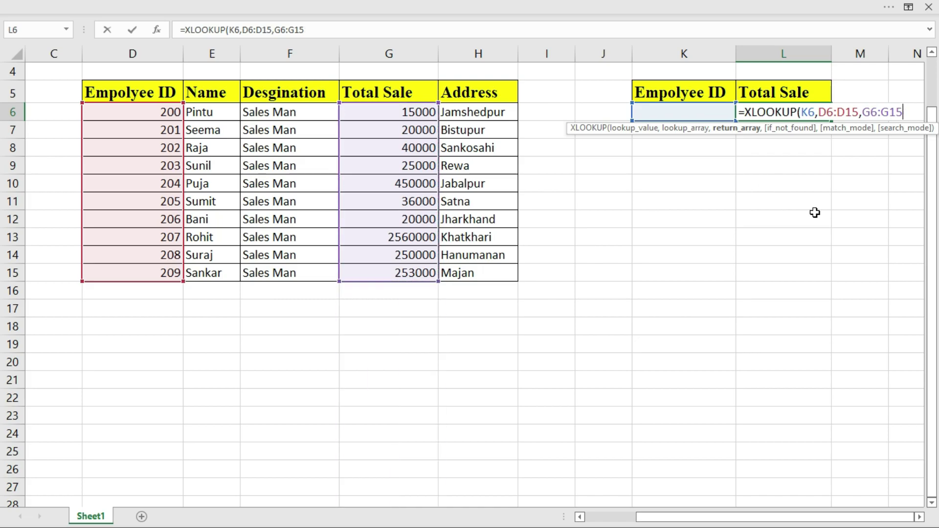
key(Return)
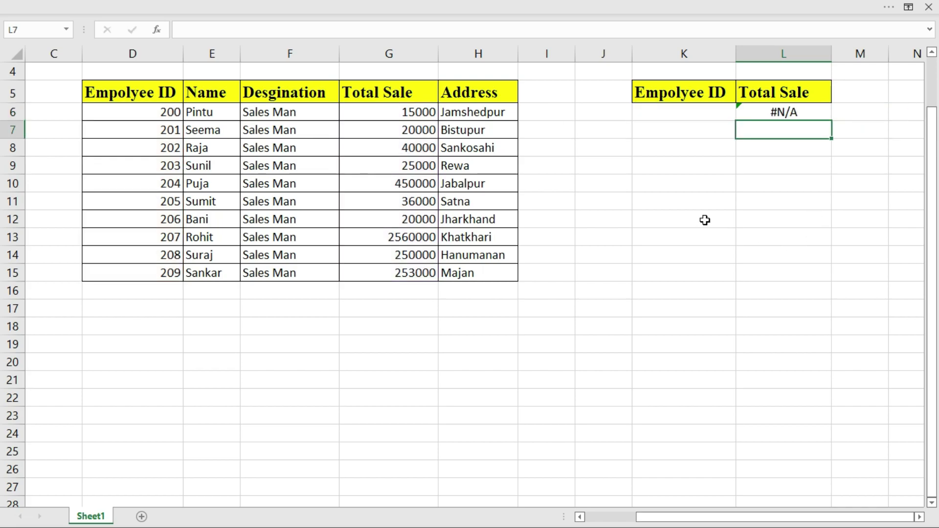
- Enter employee ID 200 in K6 so L6 returns 15000, then select the header row D5:H5
click(681, 116)
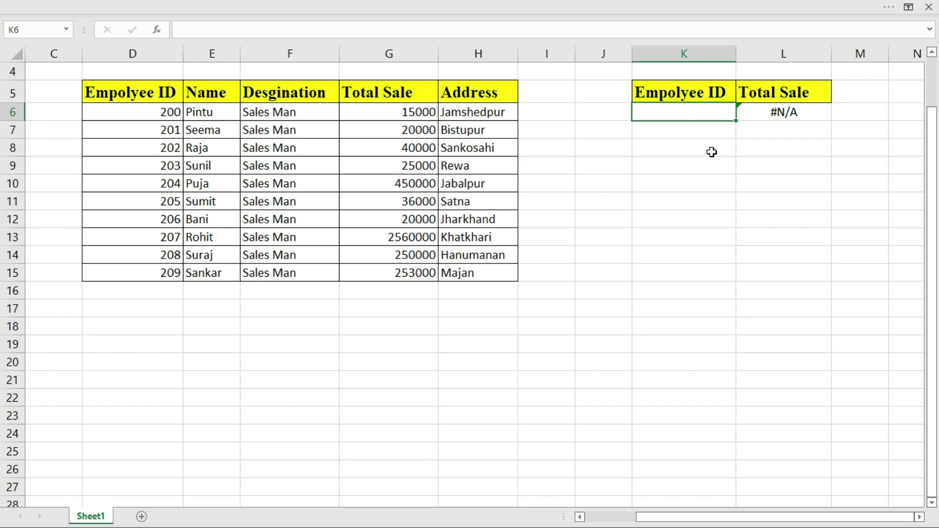
text(200)
key(Return)
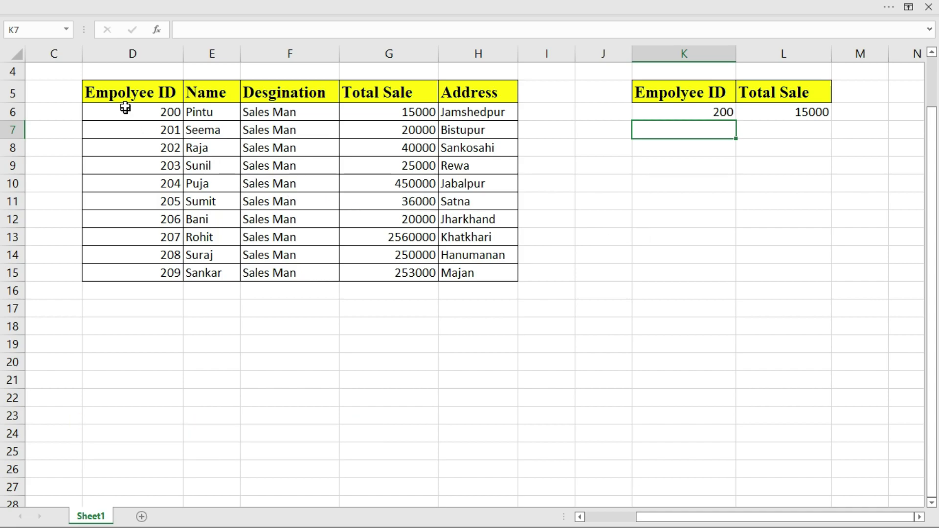
drag(114, 88, 469, 98)
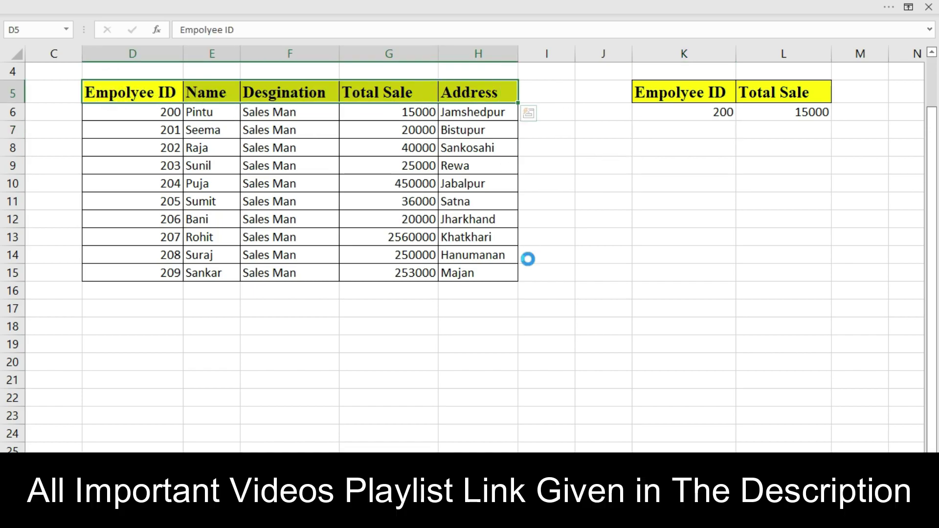
- Copy the D5:H5 headers into row 17, then review the employee IDs such as 208
key(ctrl+c)
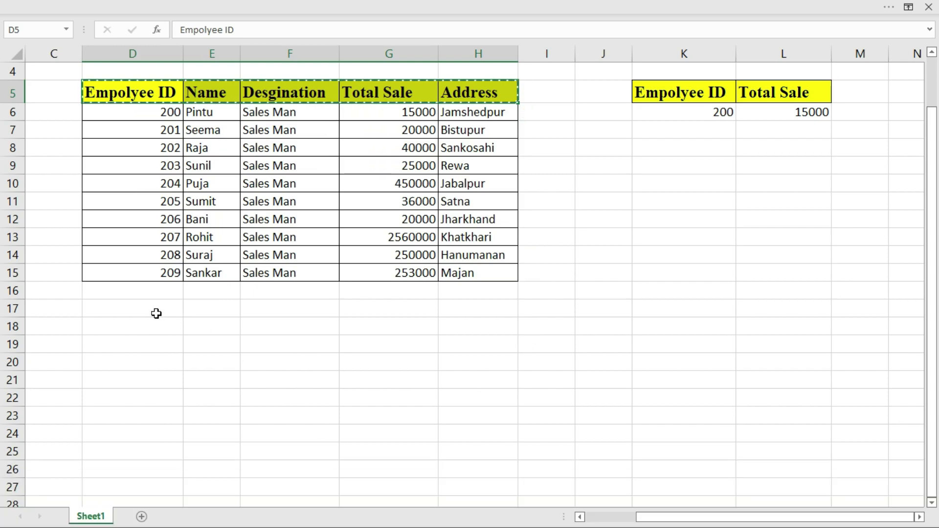
drag(129, 308, 518, 309)
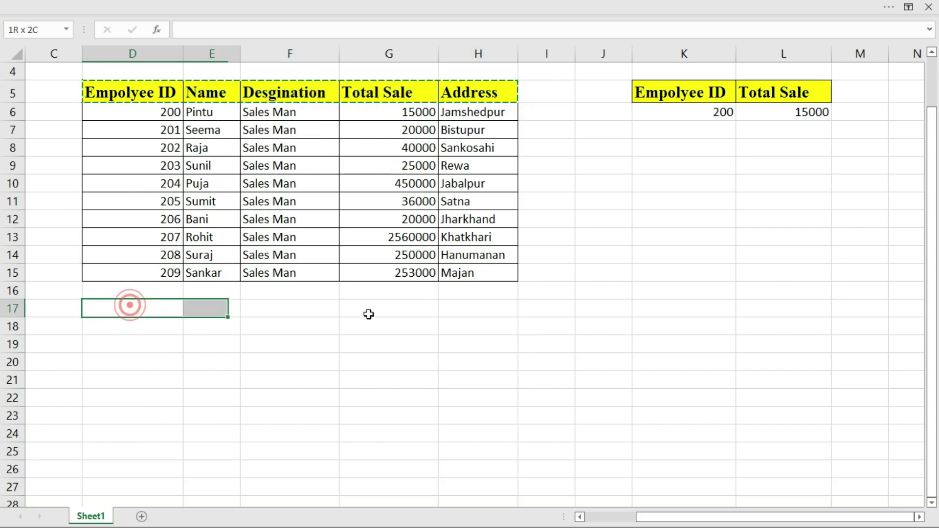
key(ctrl+v)
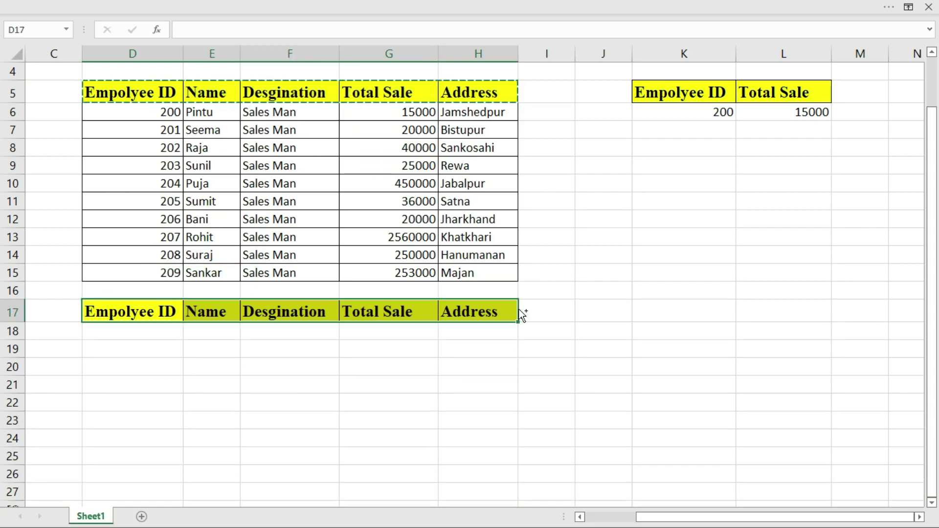
click(214, 352)
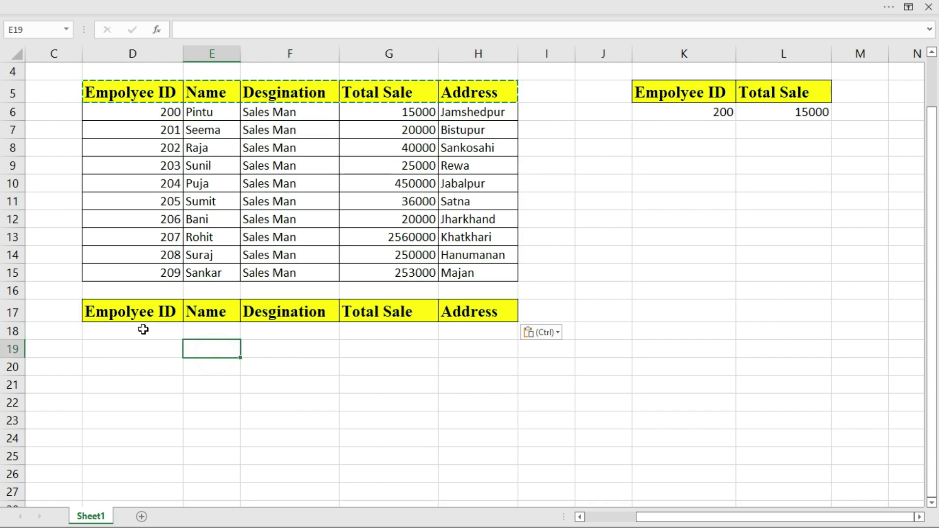
click(143, 329)
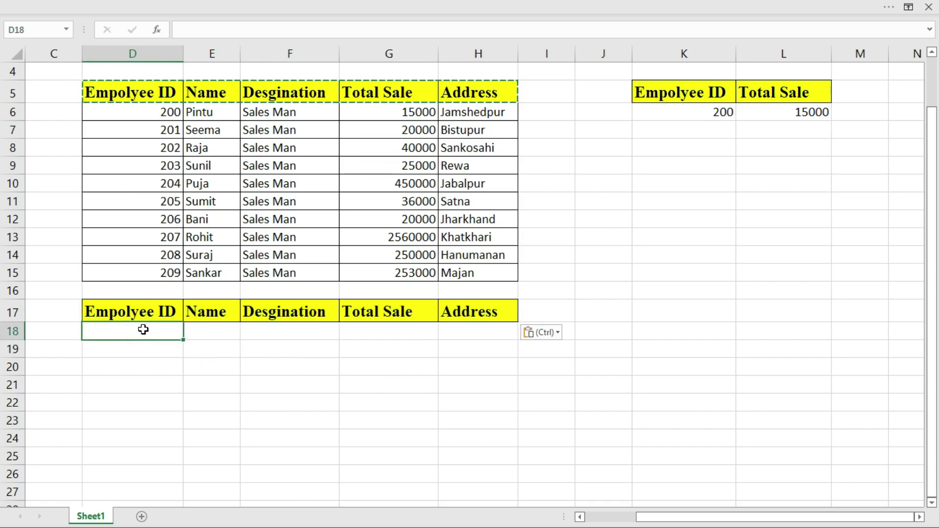
key(Escape)
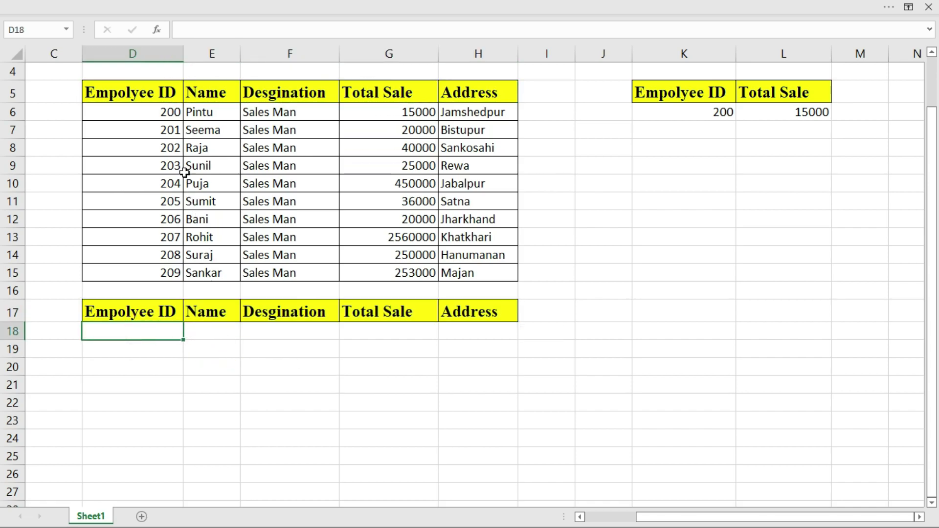
drag(166, 95, 161, 149)
click(152, 251)
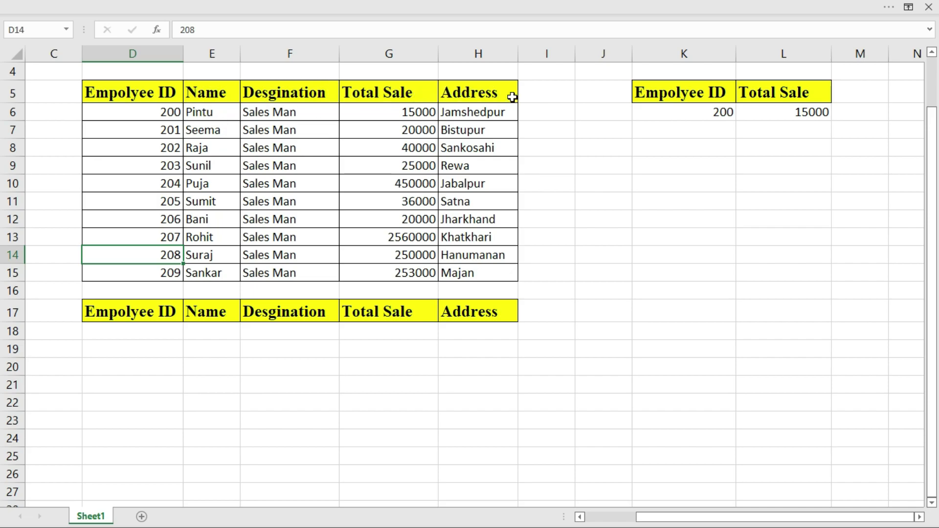
mouse_move(200, 112)
mouse_down()
mouse_move(508, 178)
mouse_move(502, 271)
mouse_up()
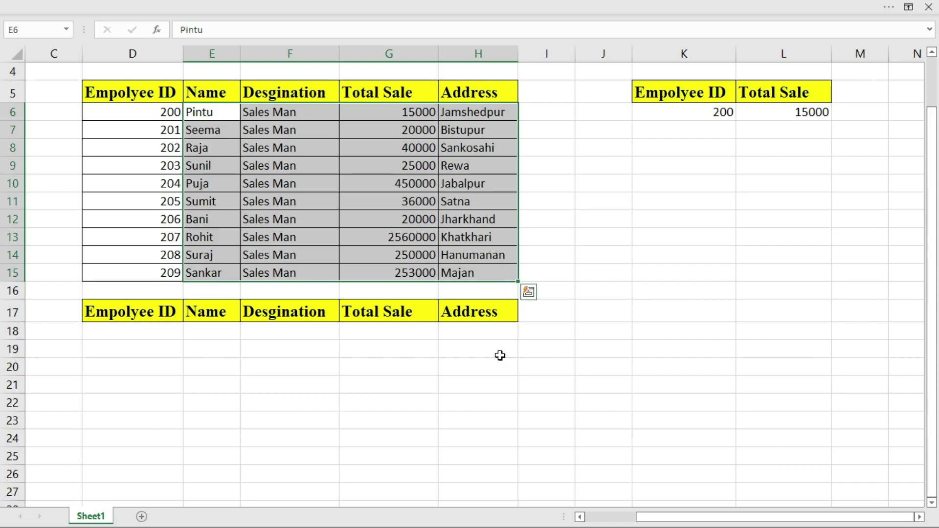
click(480, 362)
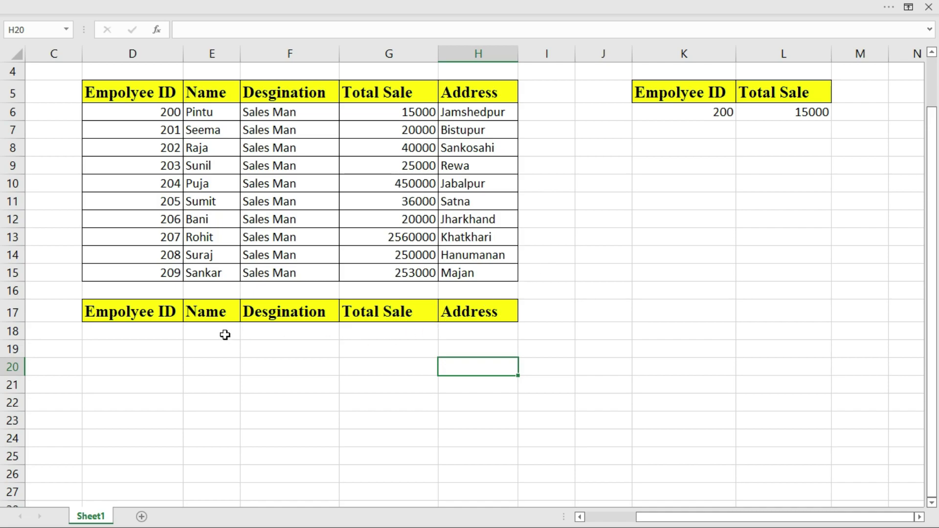
click(225, 335)
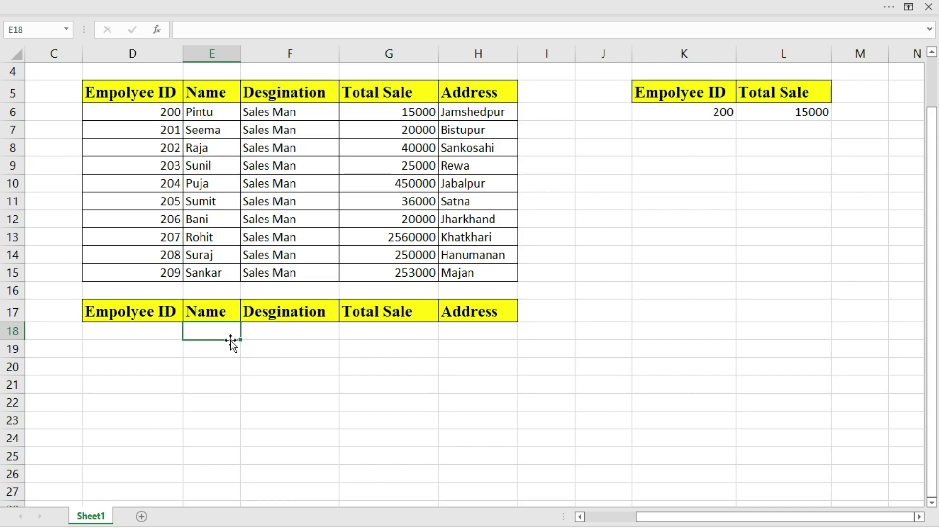
- Enter =XLOOKUP(D18,D6:D15,E6:H15) in E18 to return Name through Address for the D18 ID
text(=xl)
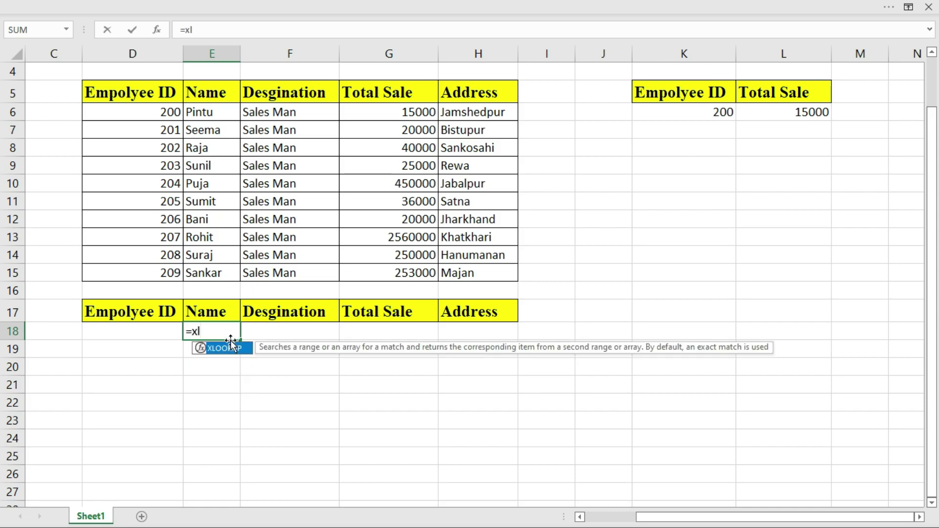
double_click(233, 349)
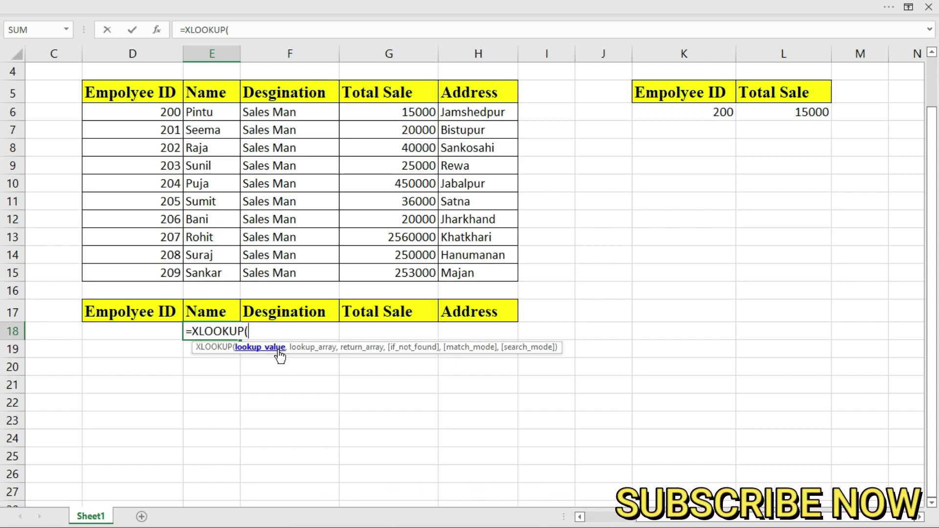
click(152, 332)
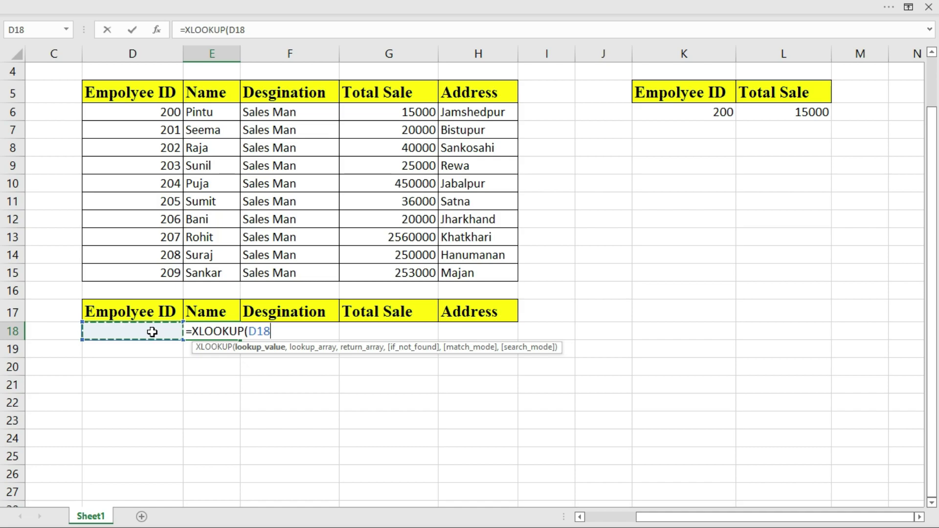
text(,)
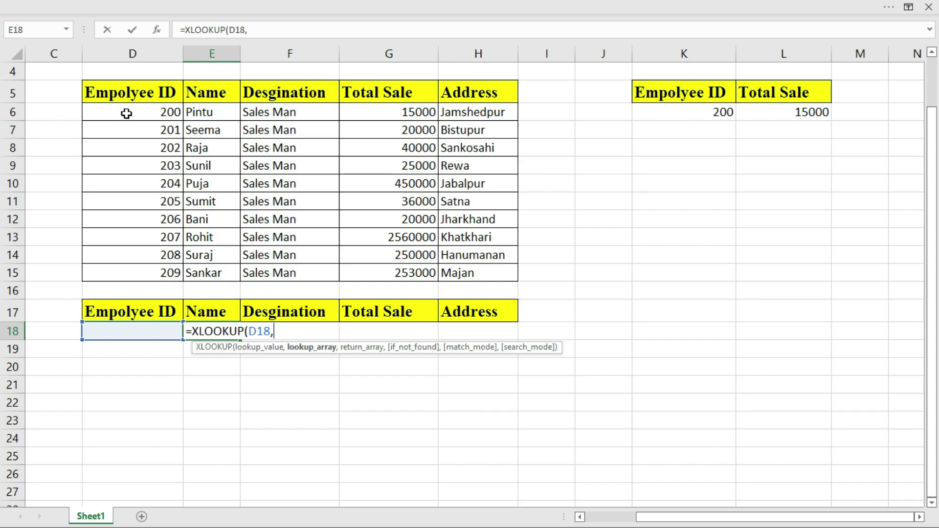
drag(125, 112, 125, 273)
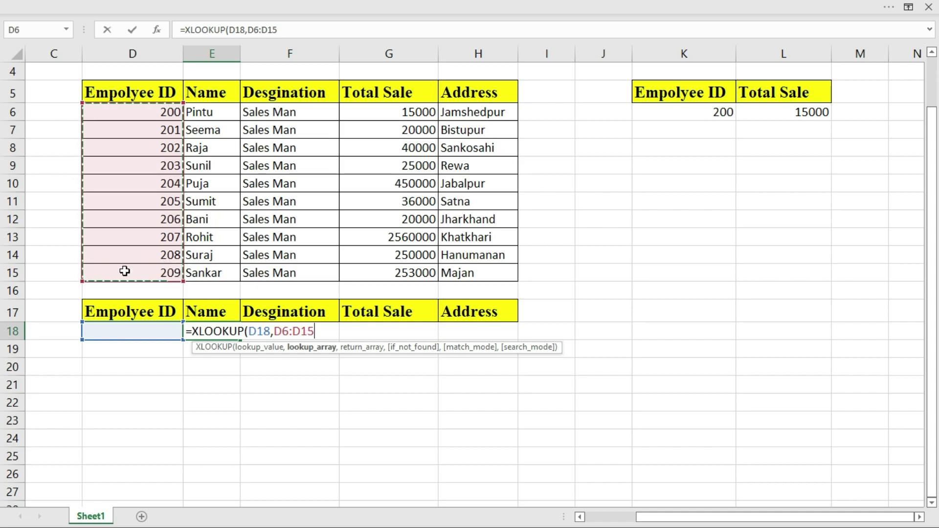
text(,)
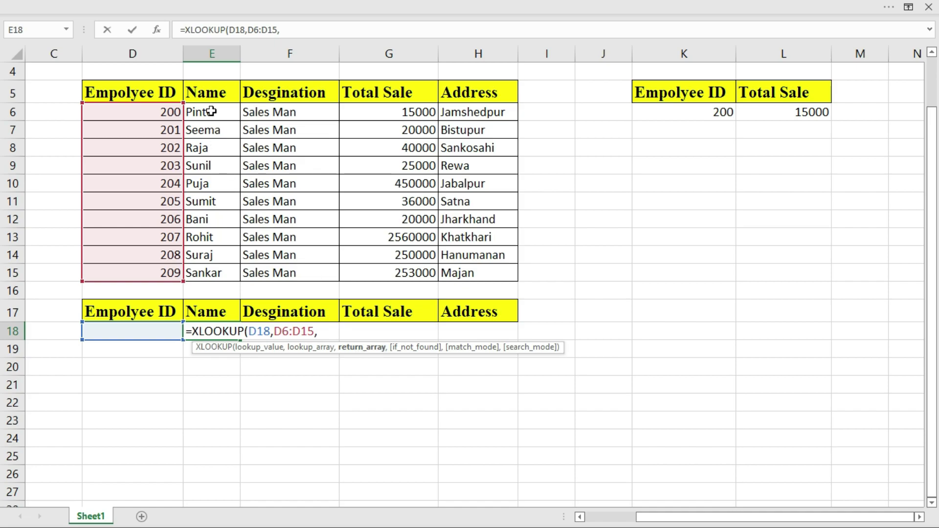
drag(201, 112, 473, 272)
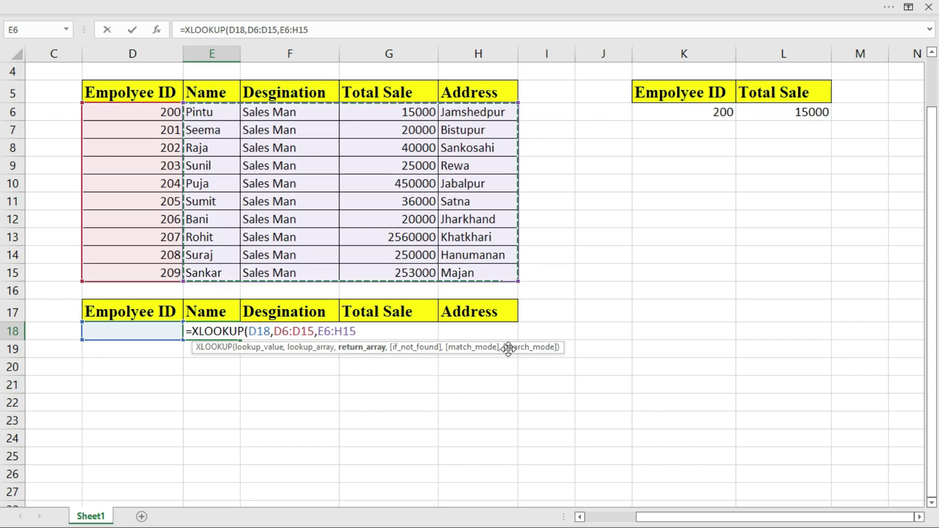
text())
key(Return)
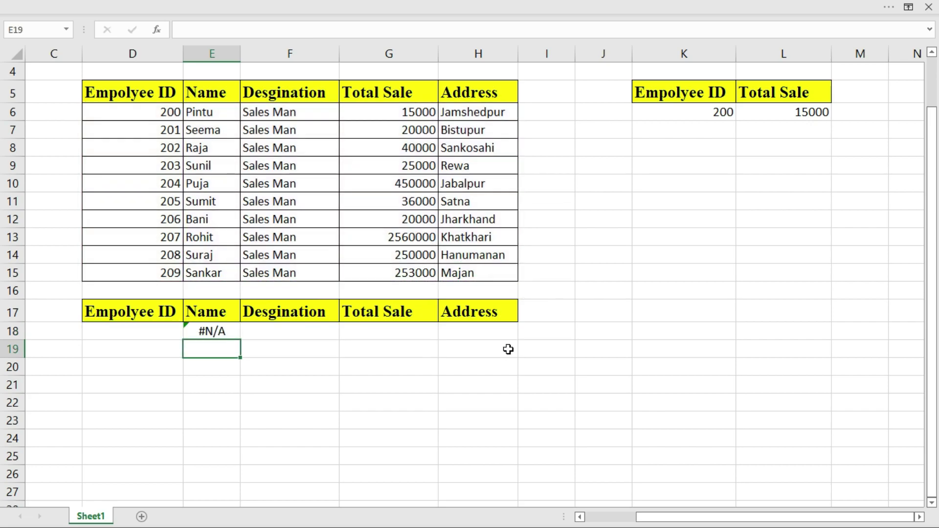
- Enter ID 201 in D18 so row 18 spills Seema, Sales Man, 20000 and Bistupur
click(146, 331)
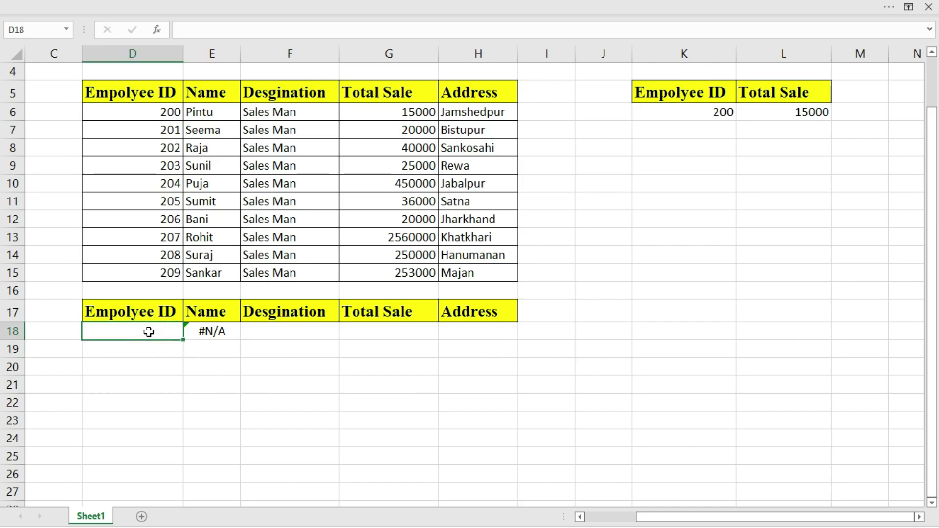
text(201)
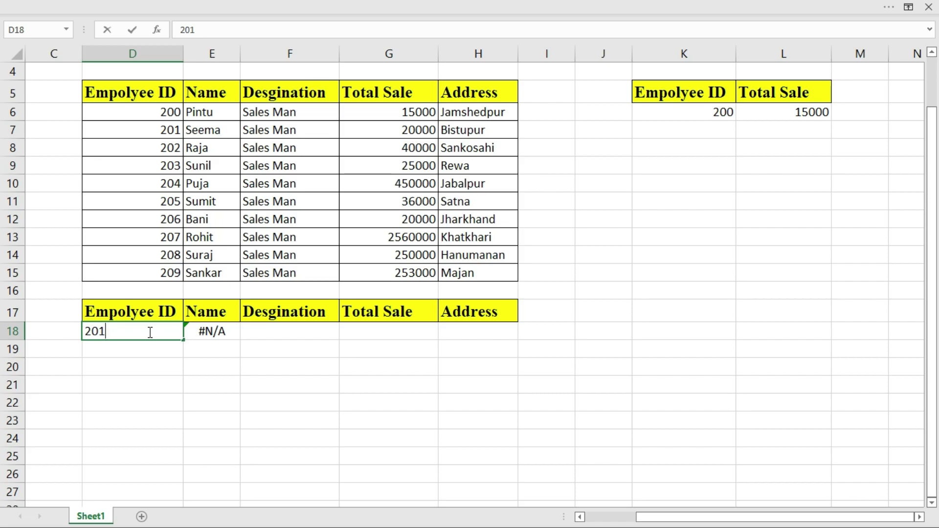
key(Return)
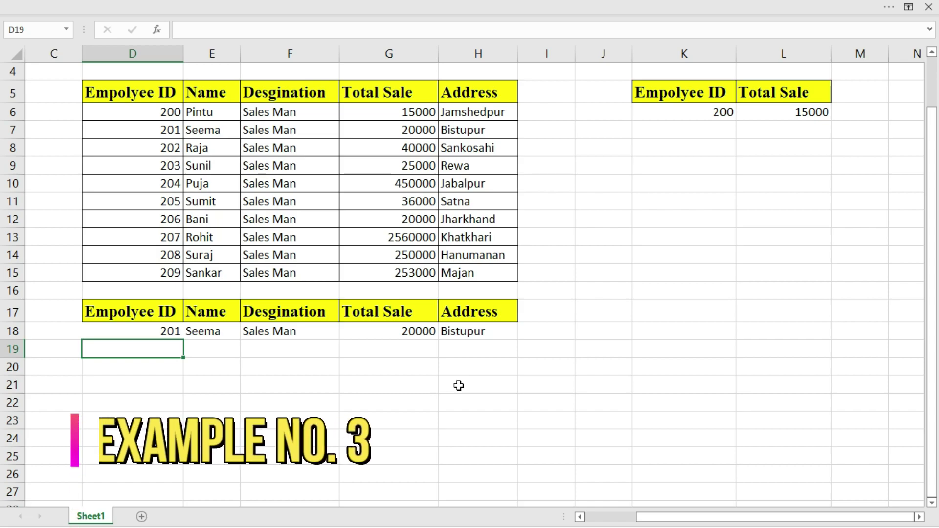
- Replace the D18 ID with the nonexistent 22222, making the lookup show #N/A
click(161, 332)
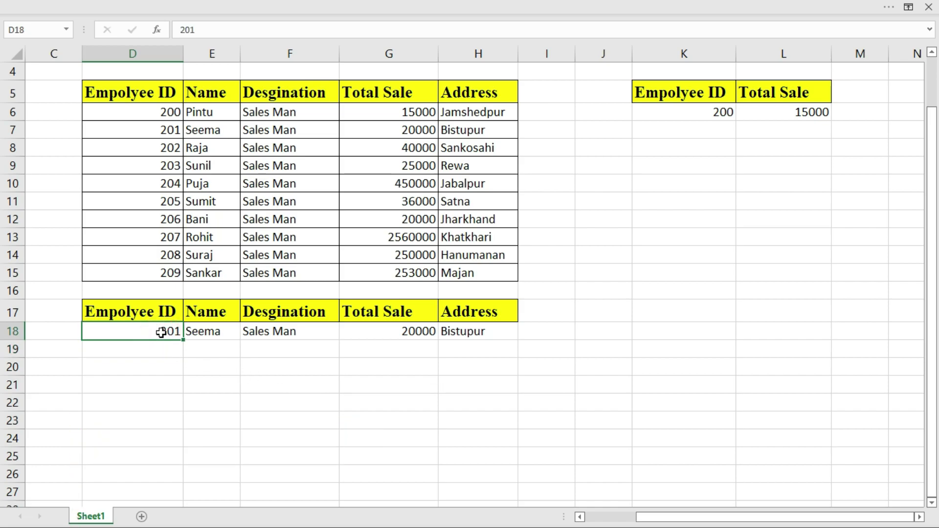
text(22222)
key(Return)
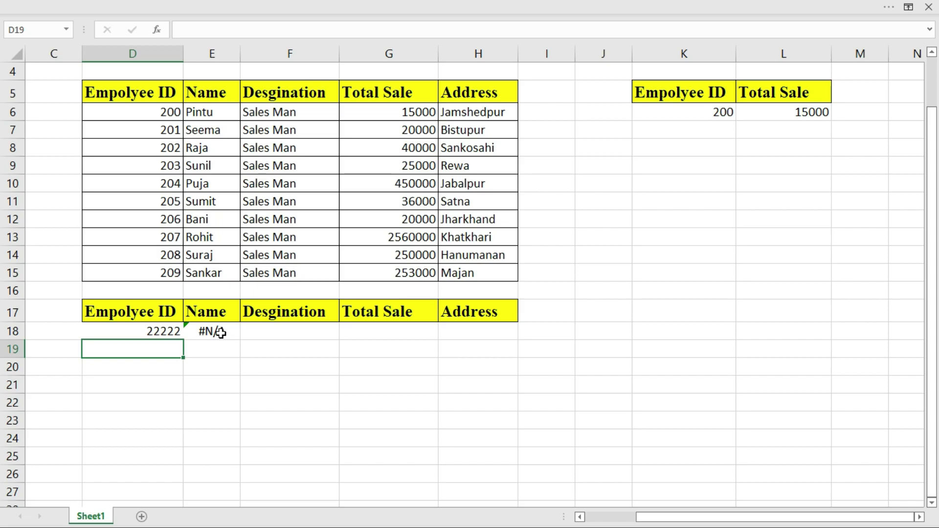
- Add "Data Not Found" as the if-not-found argument of the E18 XLOOKUP formula
double_click(227, 335)
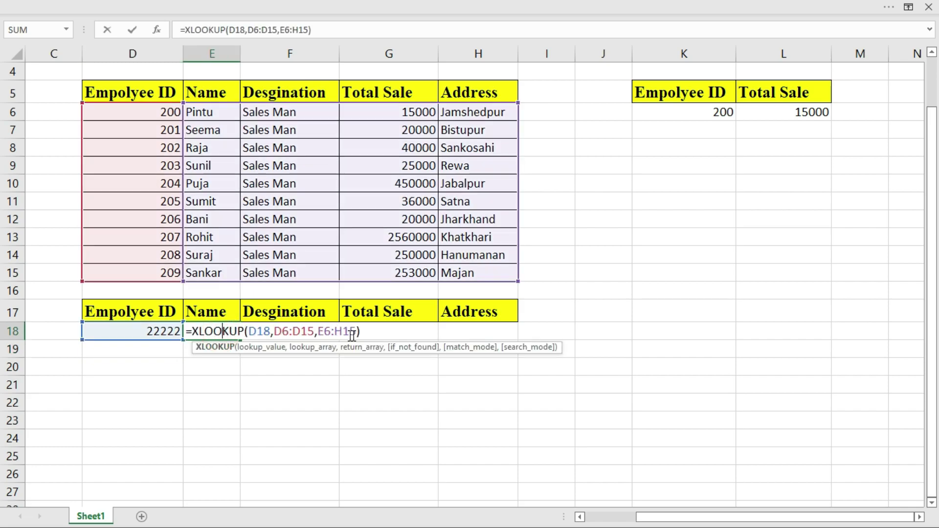
click(373, 333)
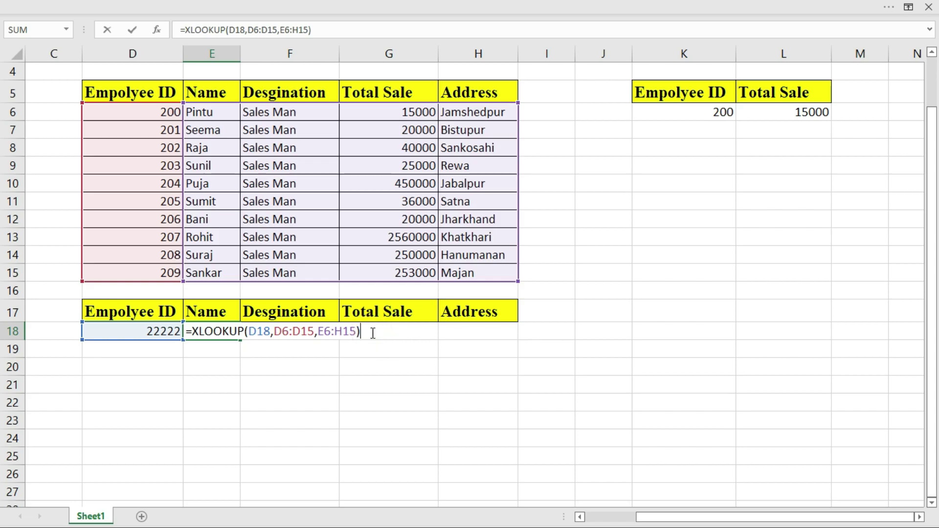
key(BackSpace)
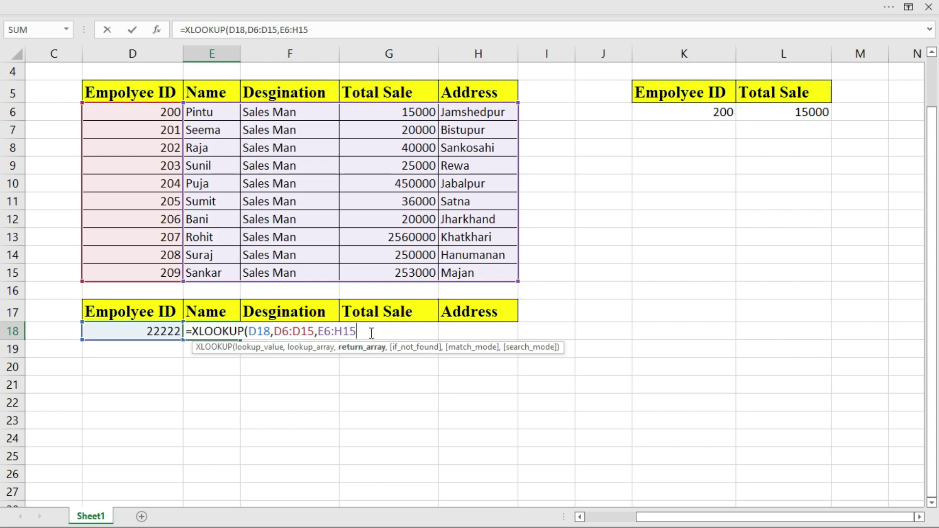
text(,)
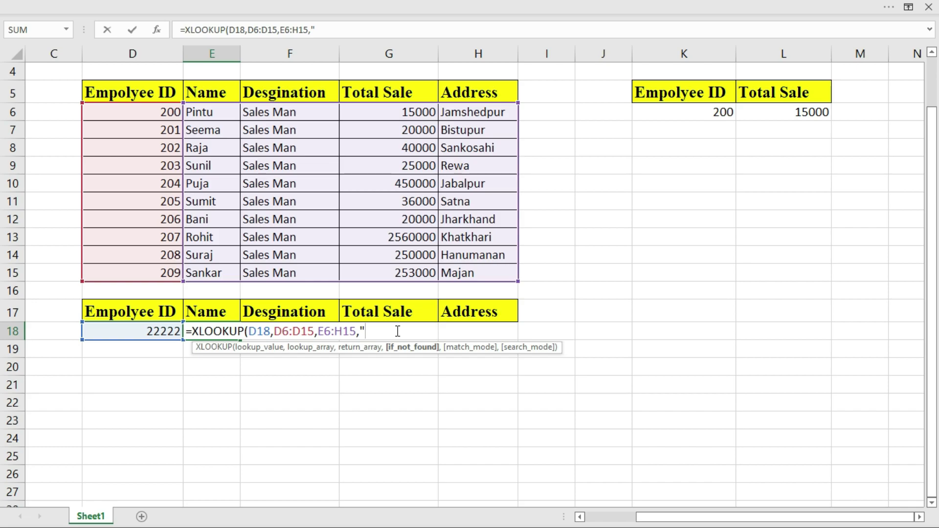
text(Data )
text(Not)
text( Found)
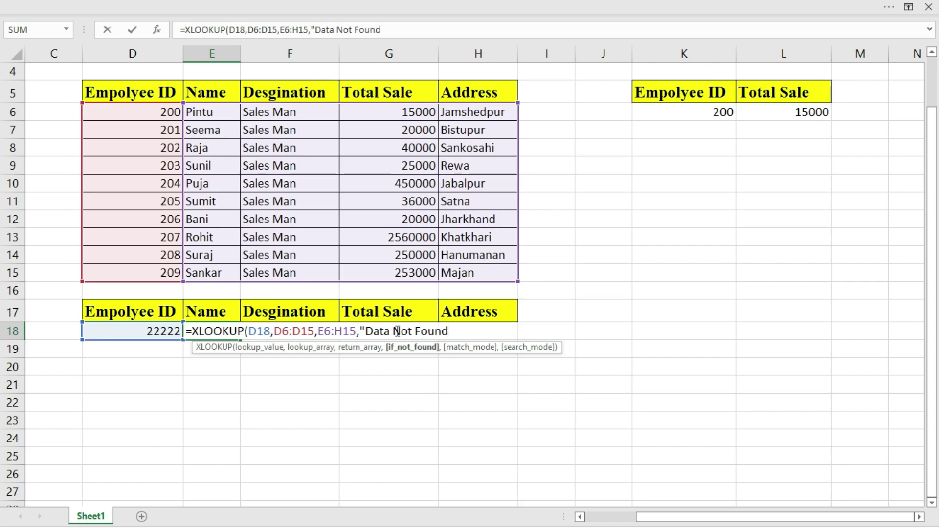
text("))
key(Return)
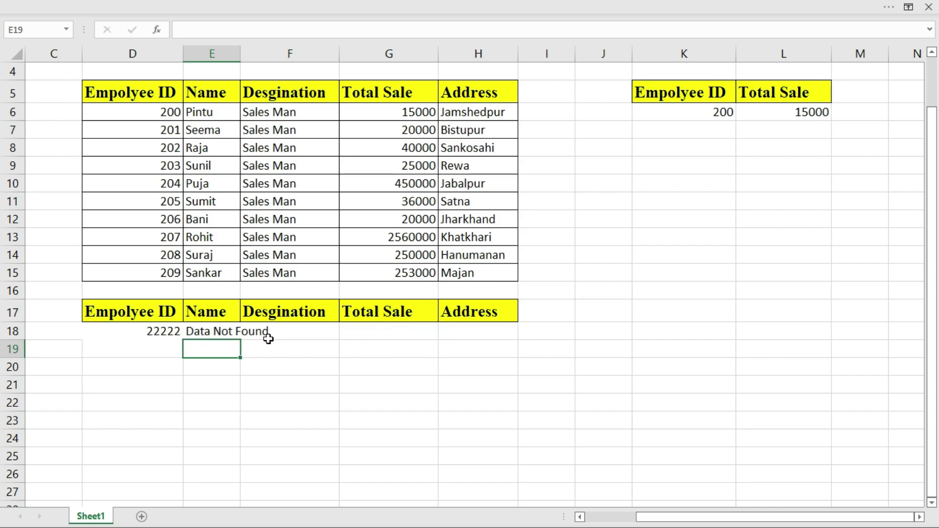
- Enter ID 201 in D18 to confirm the lookup still returns employee details
click(148, 330)
text(2)
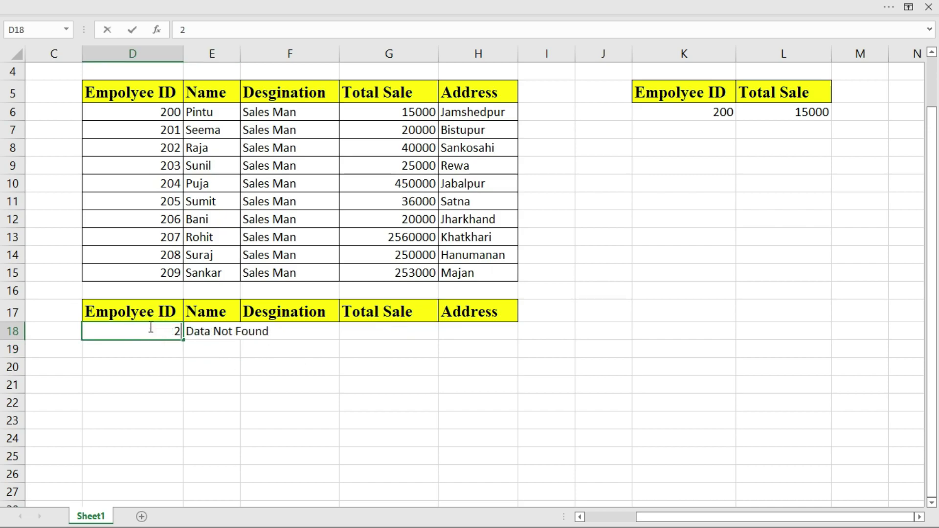
text(01)
key(Return)
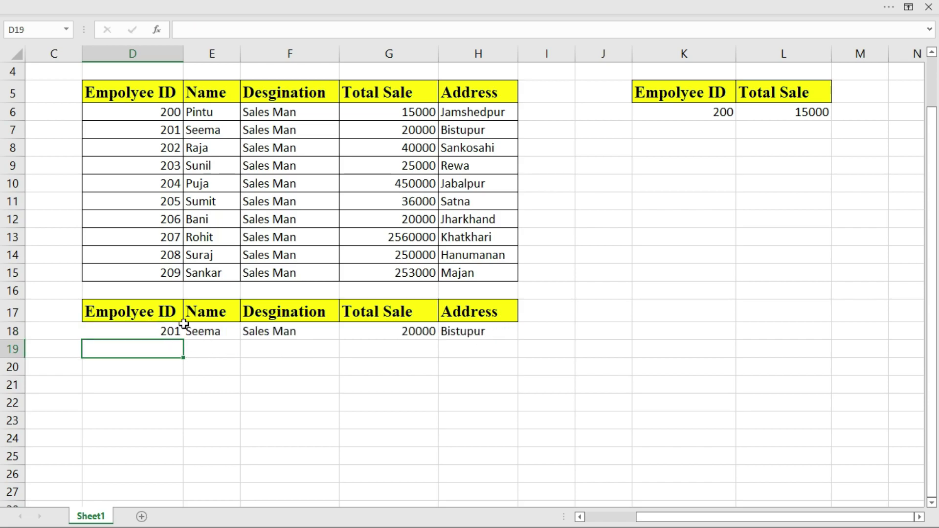
- Enter the unknown ID 1200 in D18 so row 18 shows Data Not Found
click(160, 333)
text(120)
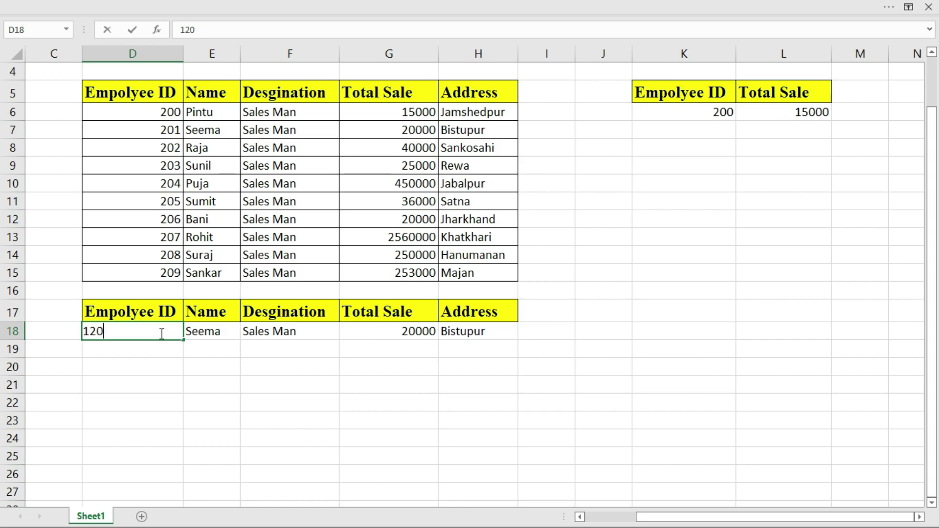
text(0)
key(Return)
click(291, 444)
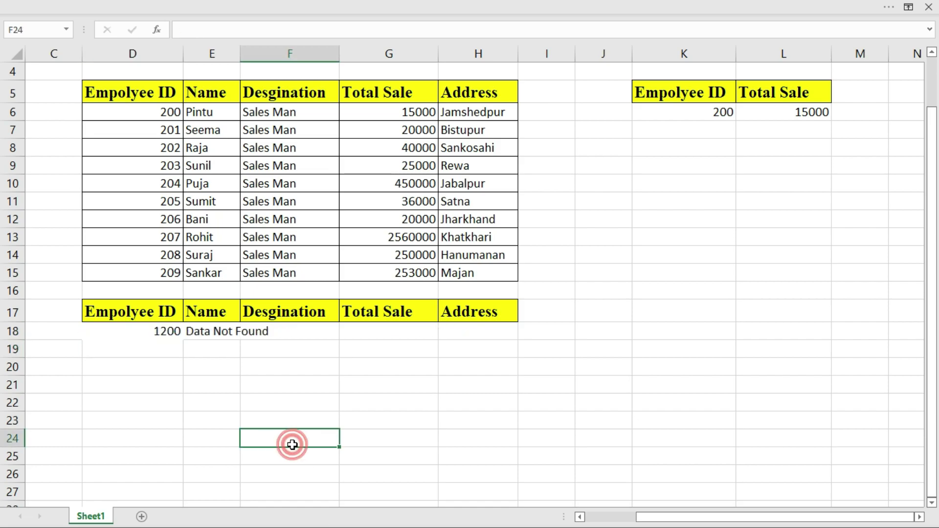